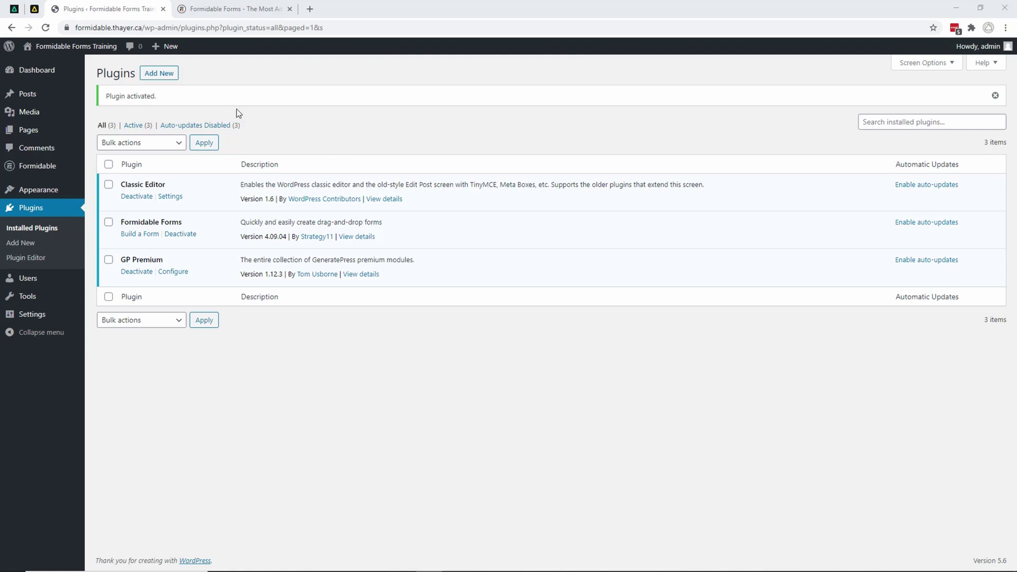
Step: On formidableforms.com, open the pricing page and browse the Elite, Business, Plus and Basic plans
click(212, 13)
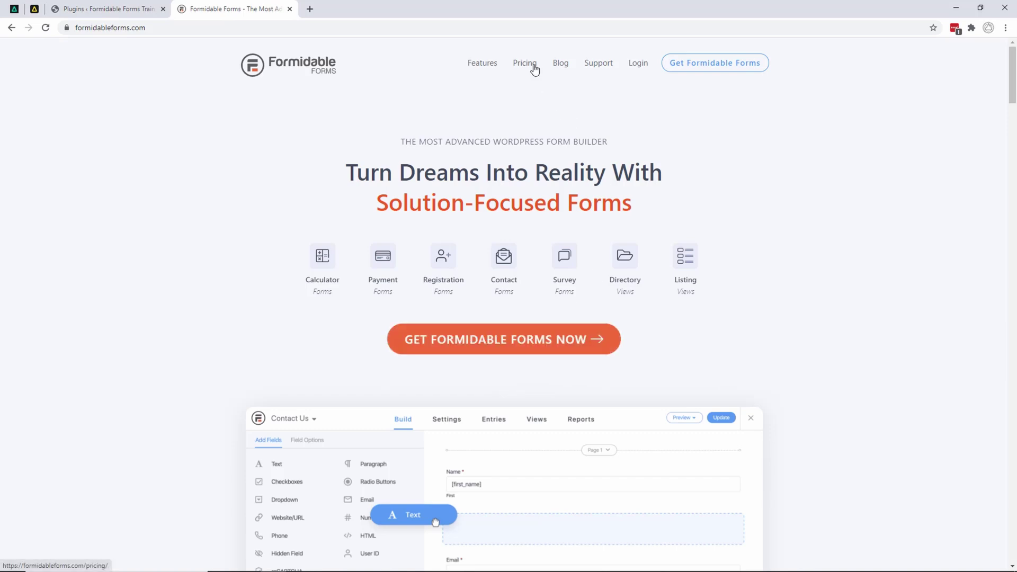
click(520, 340)
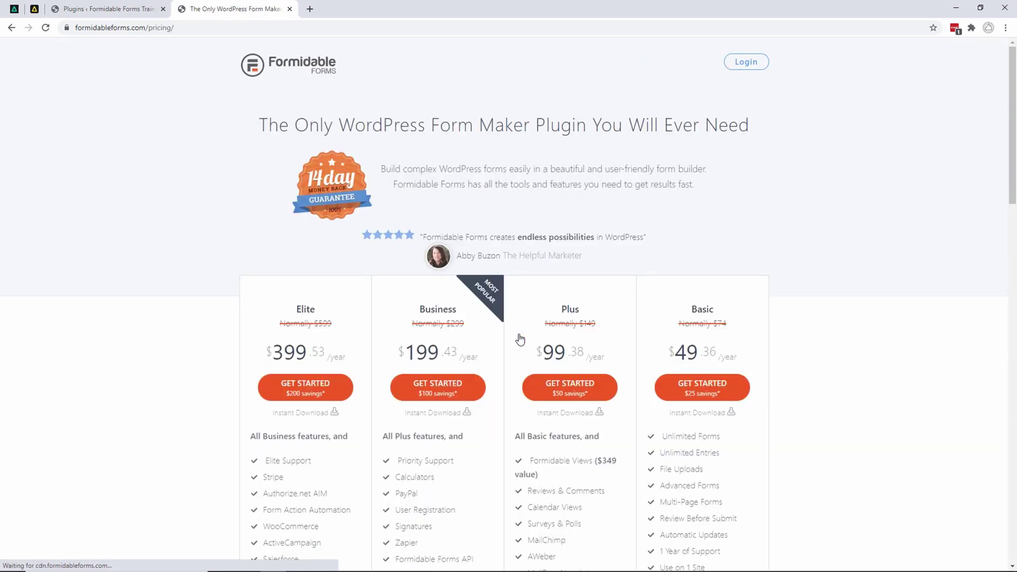
scroll(806, 332, down, 2)
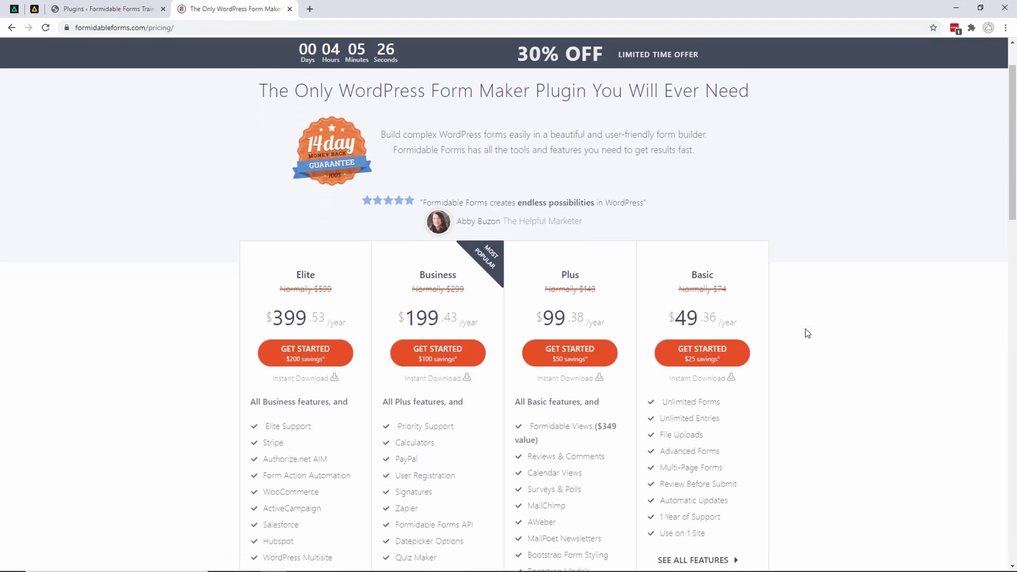
scroll(806, 334, down, 2)
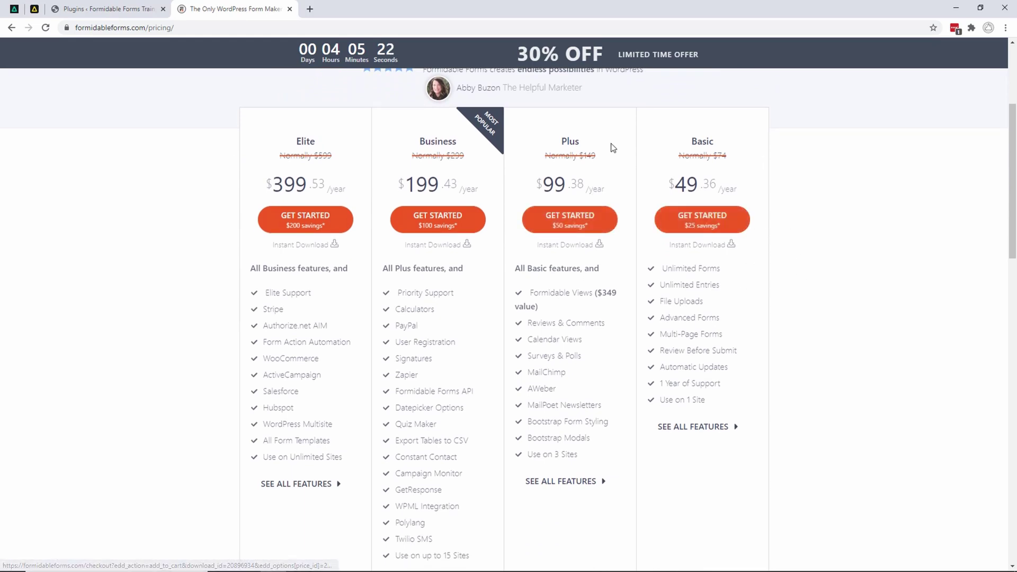
scroll(530, 254, down, 2)
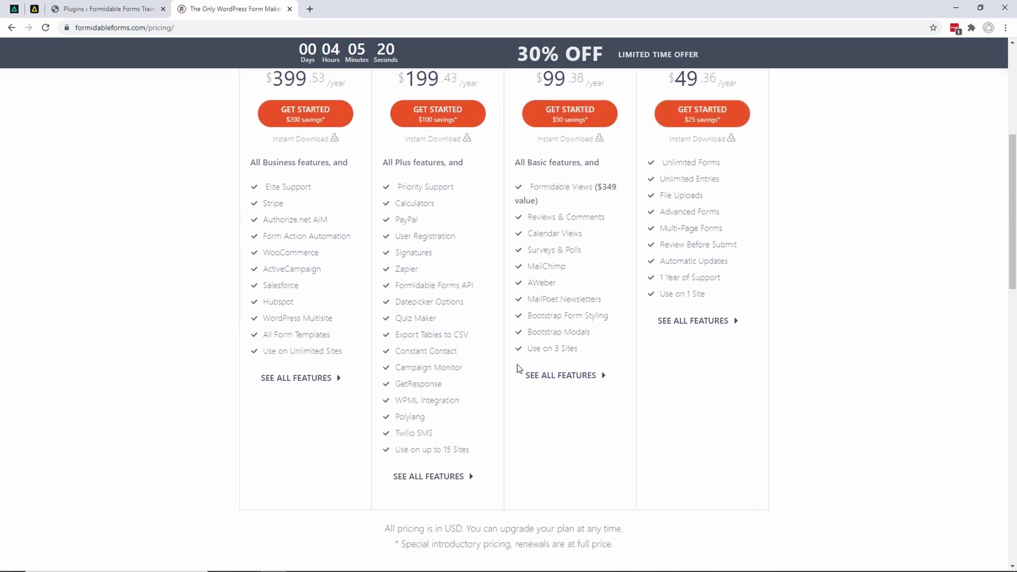
scroll(461, 236, up, 3)
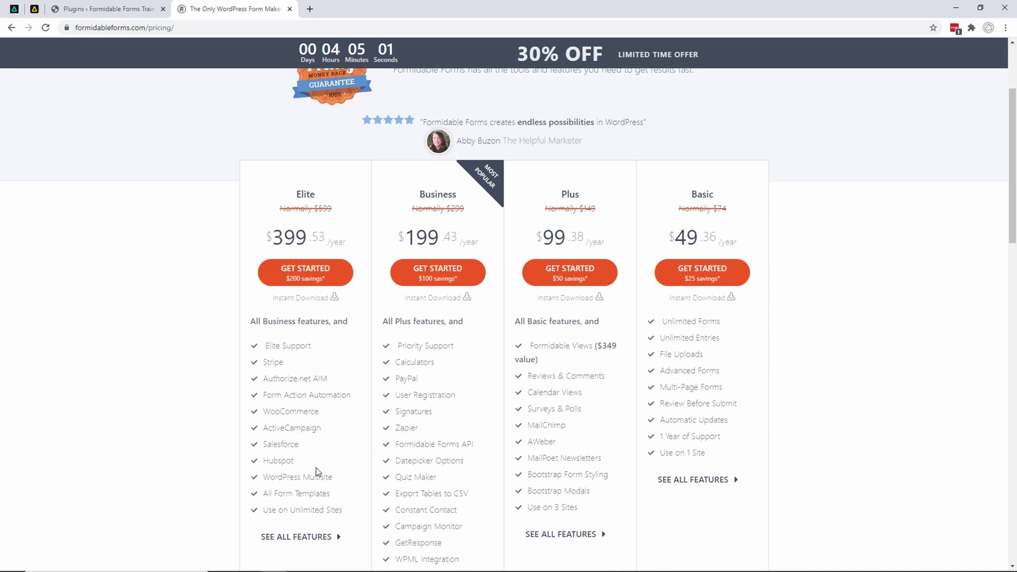
scroll(324, 469, down, 1)
scroll(325, 466, down, 2)
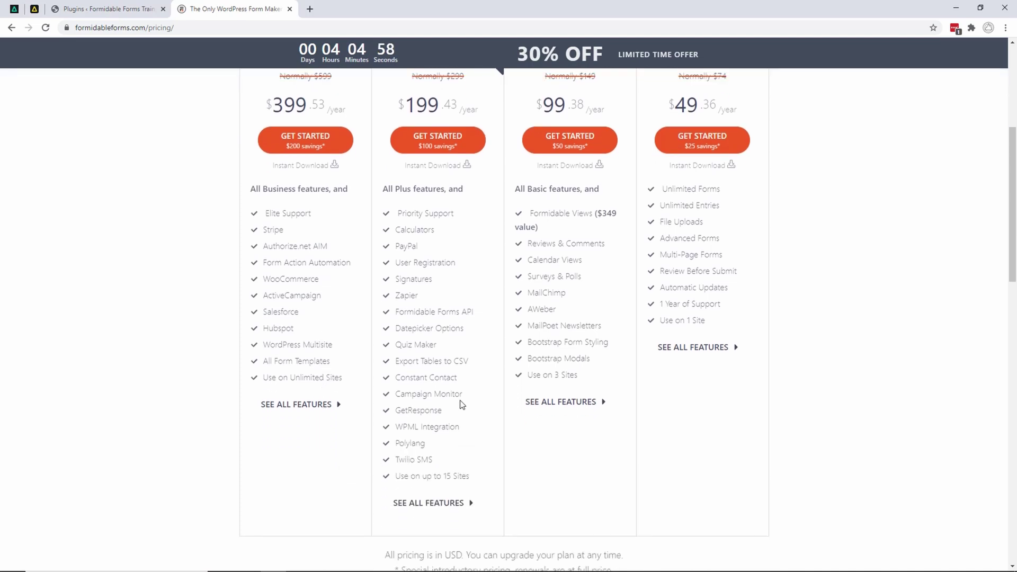
scroll(459, 404, up, 2)
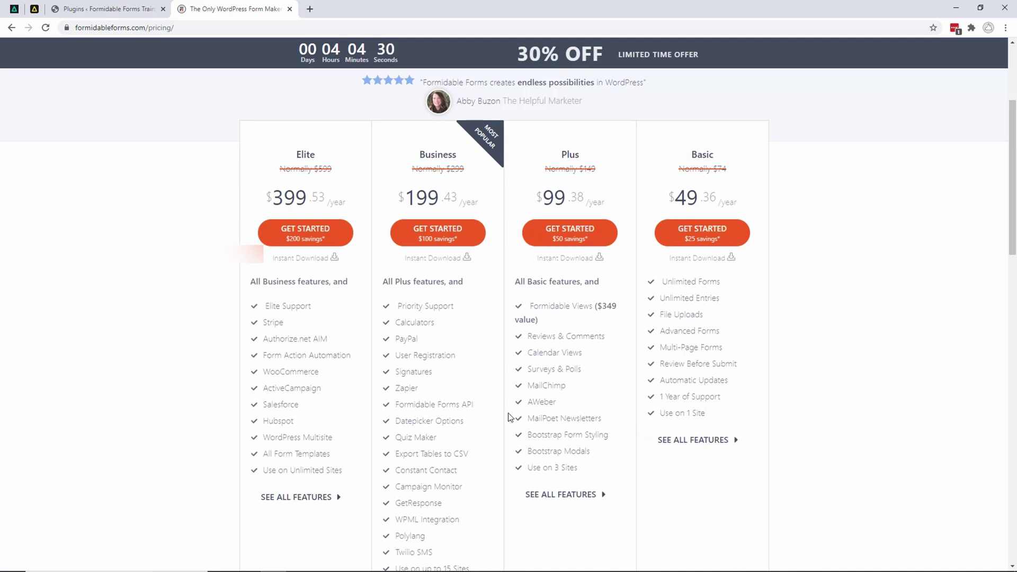
scroll(508, 416, down, 3)
scroll(507, 414, up, 1)
scroll(508, 413, up, 1)
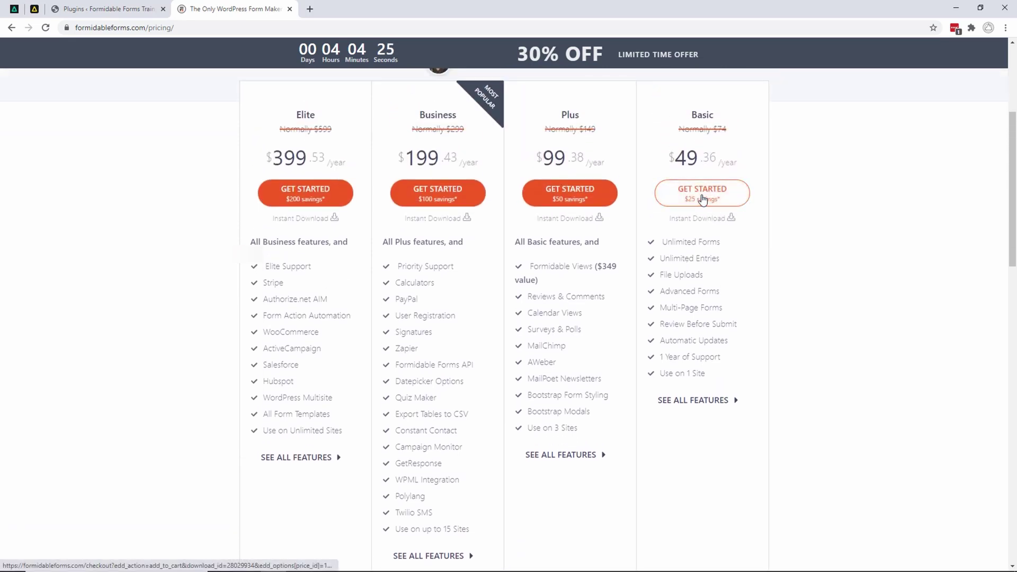
scroll(408, 294, up, 4)
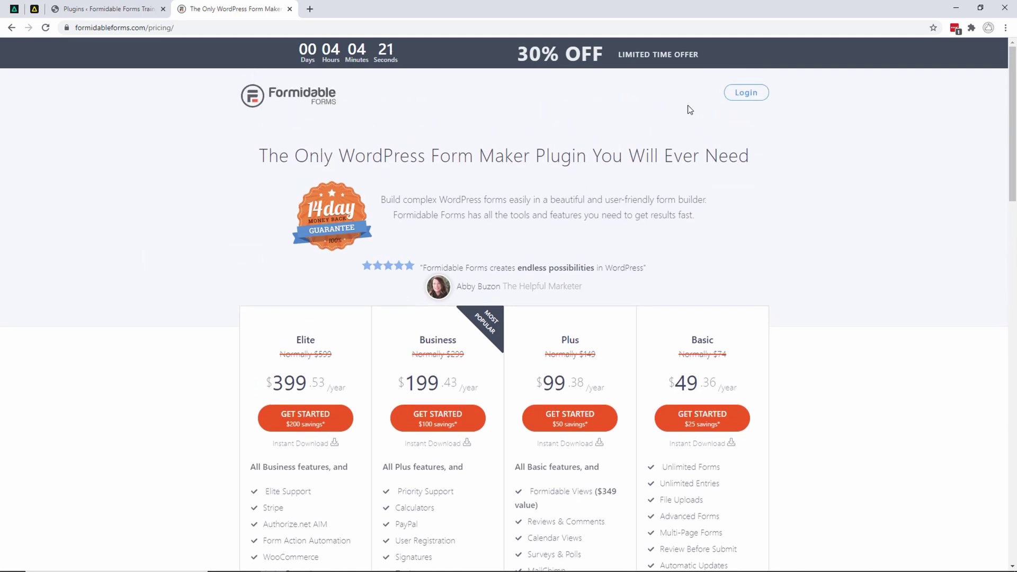
Step: Log into the Formidable account and save the Pro Elite package, formidable-pro-4.09.04p.zip, to the Desktop
click(743, 94)
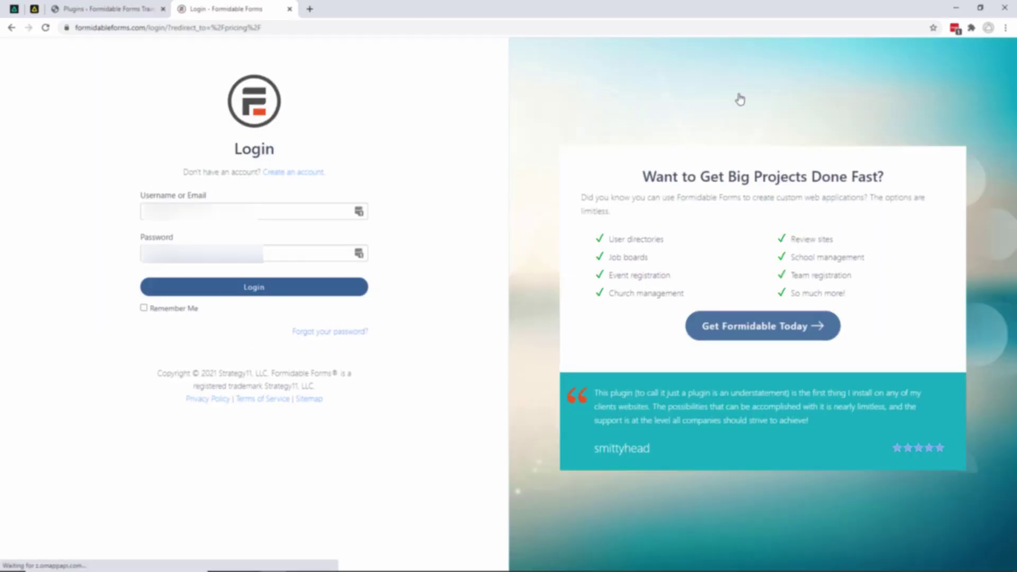
click(252, 290)
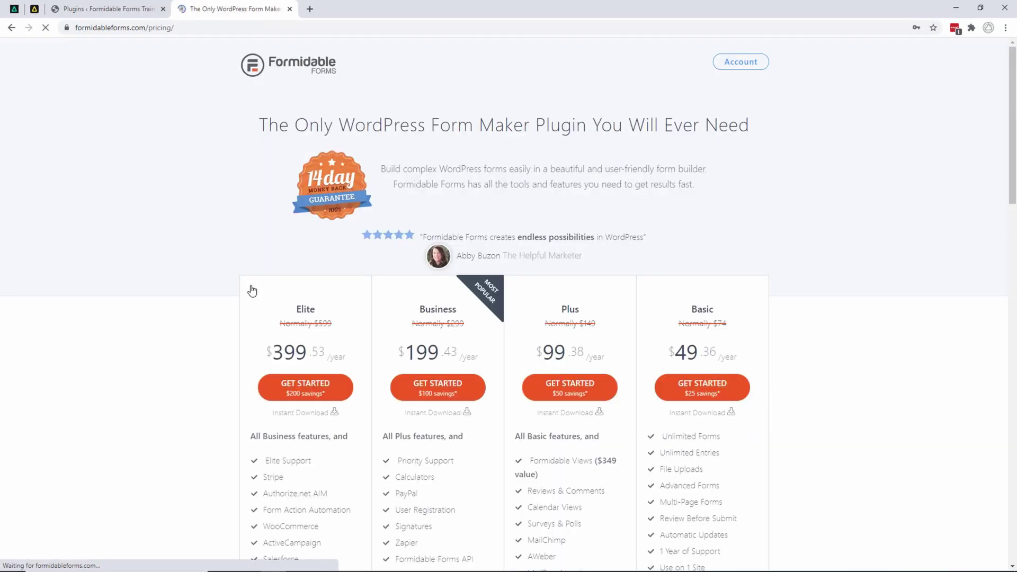
click(741, 63)
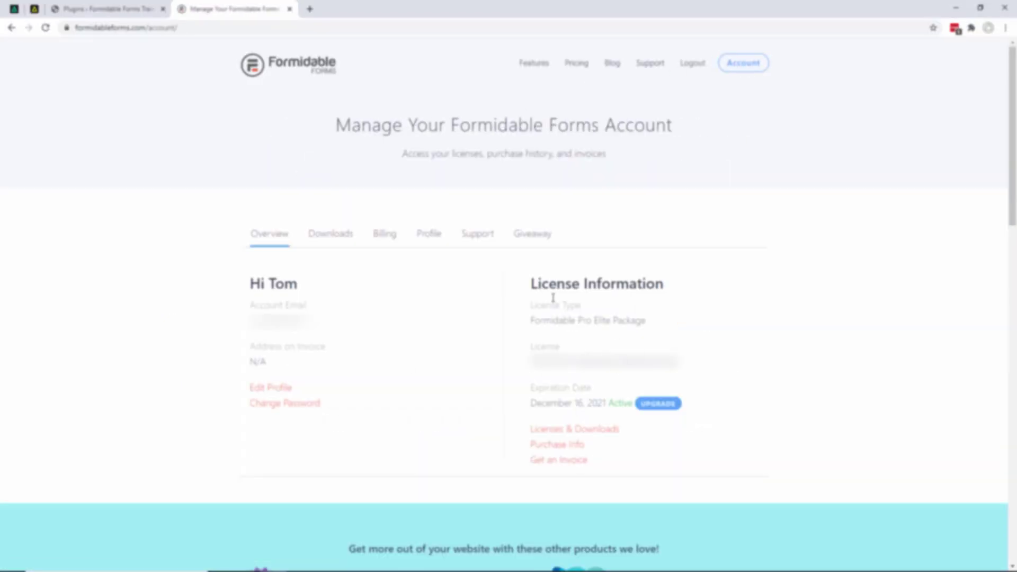
click(563, 437)
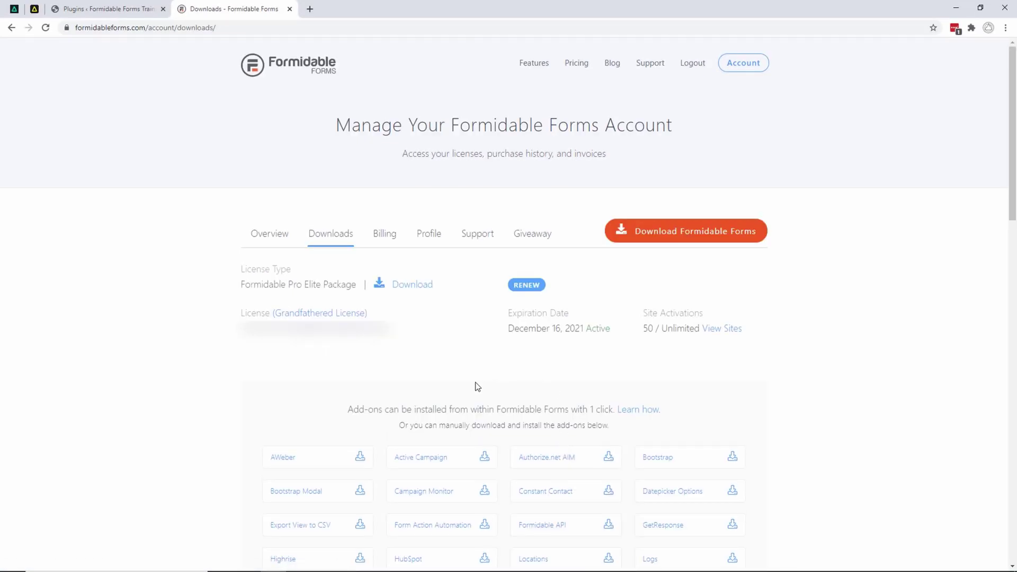
click(419, 290)
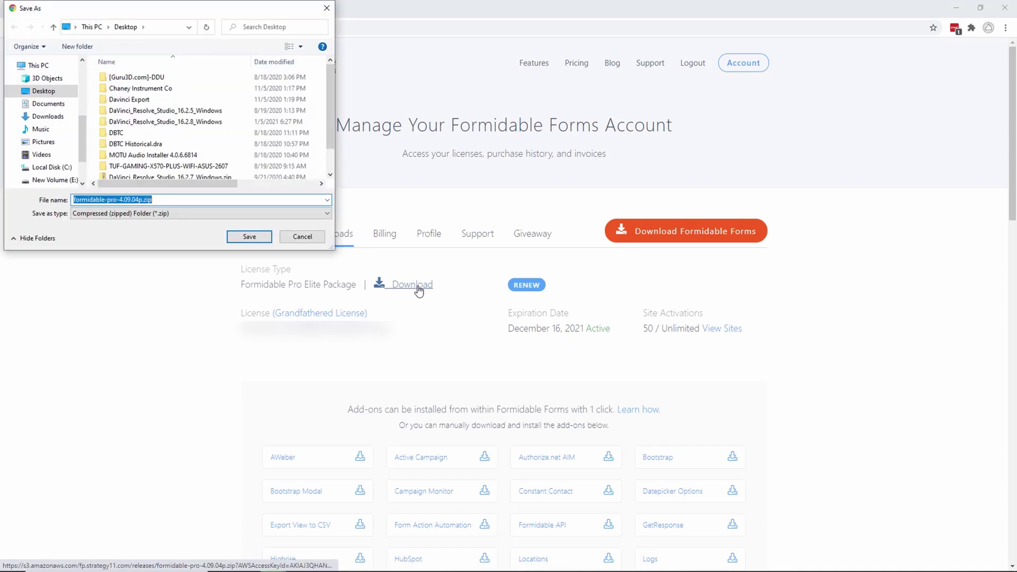
click(250, 238)
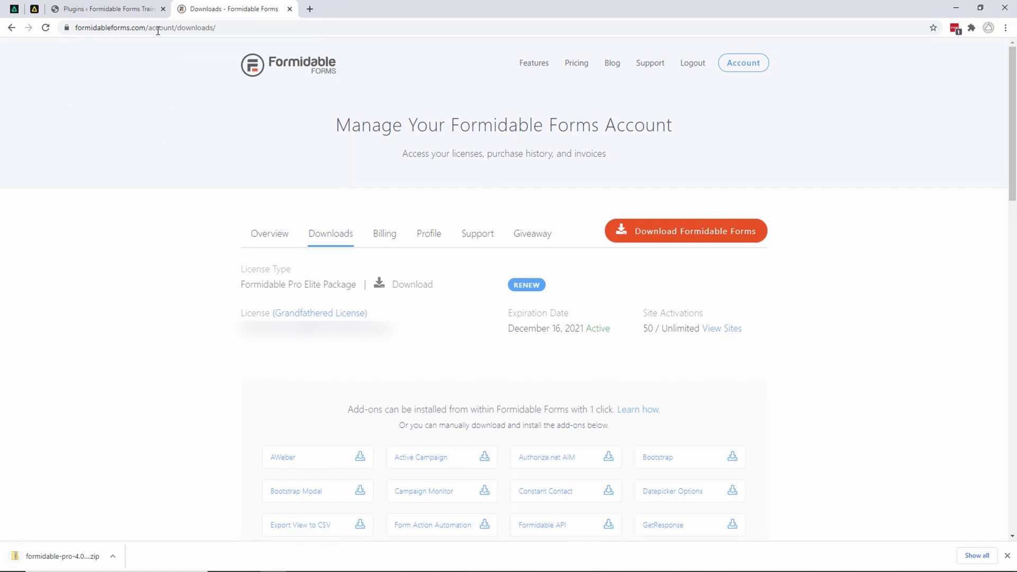
Step: Upload formidable-pro-4.09.04p.zip from the Desktop through Plugins > Add New and install it
click(123, 14)
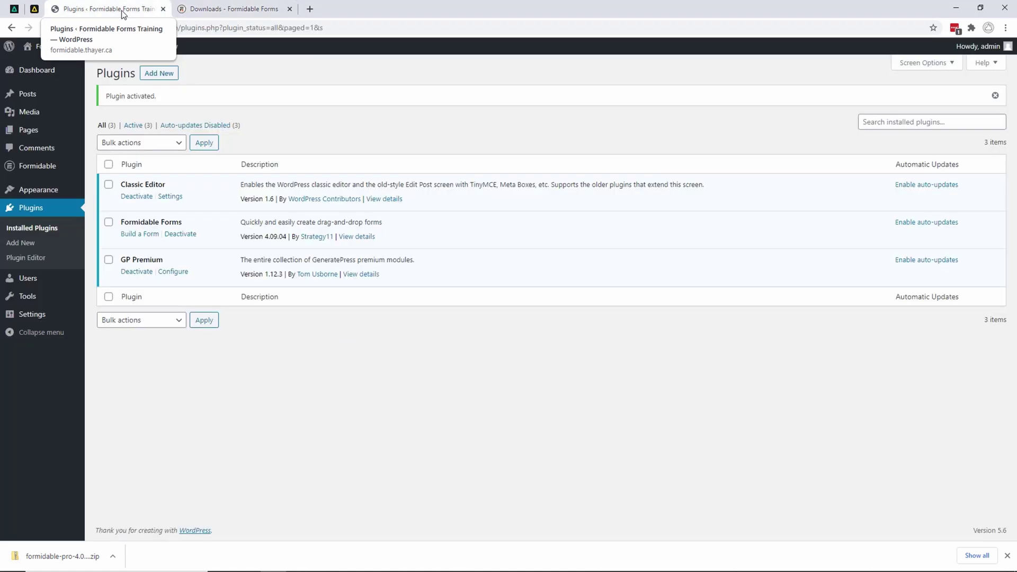
click(159, 75)
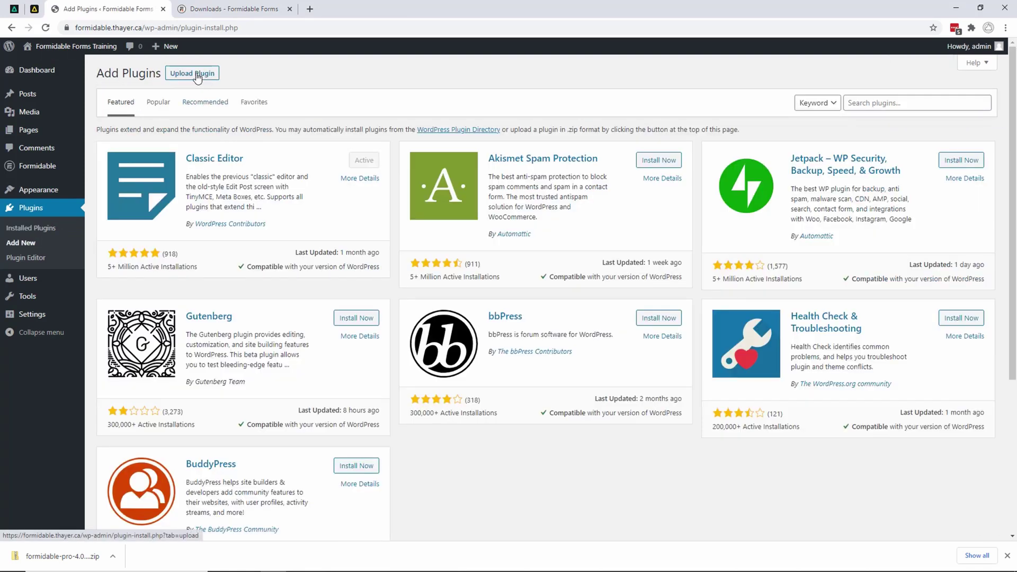
click(198, 75)
click(476, 170)
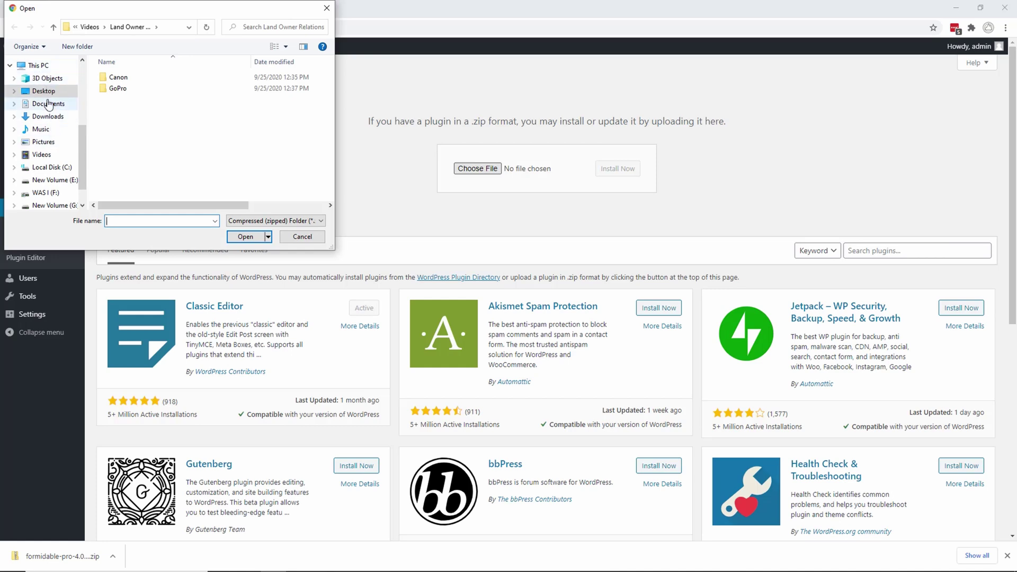
click(45, 91)
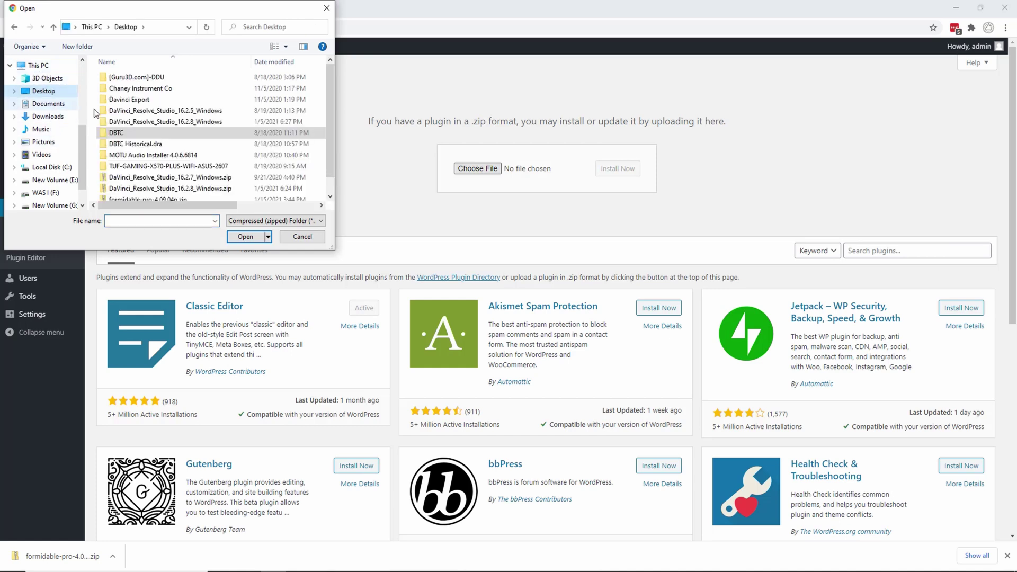
click(330, 185)
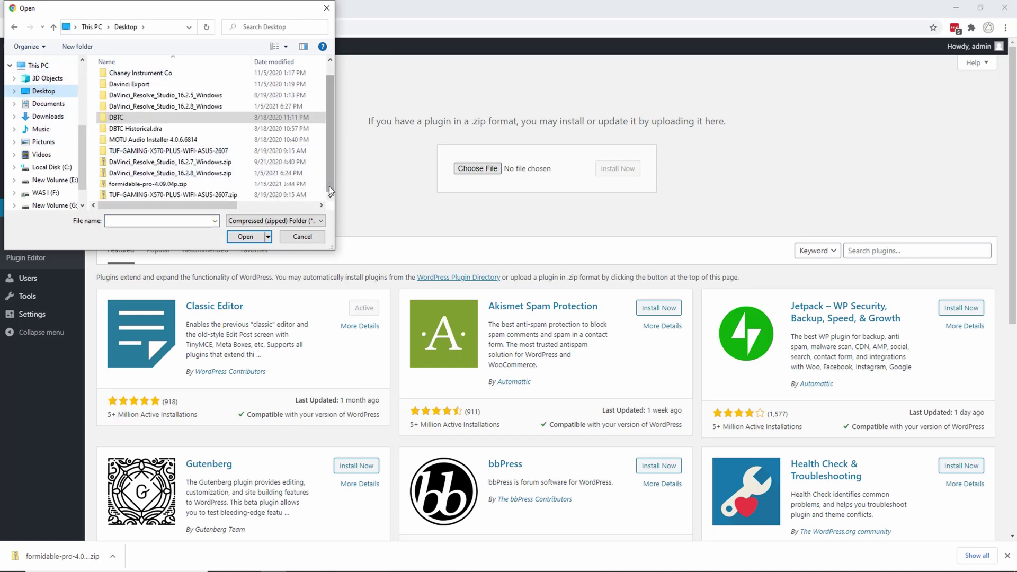
double_click(154, 184)
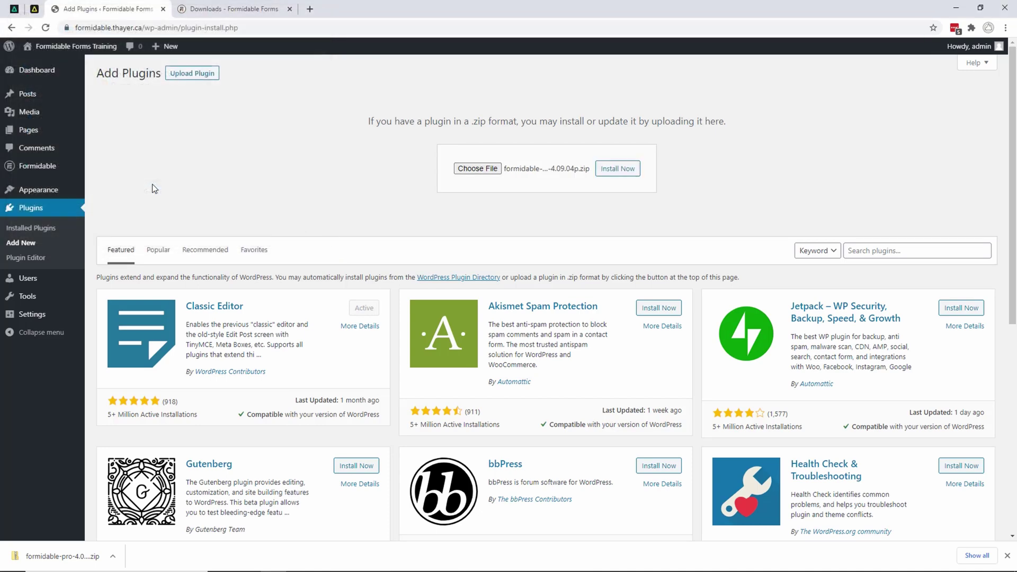
click(623, 173)
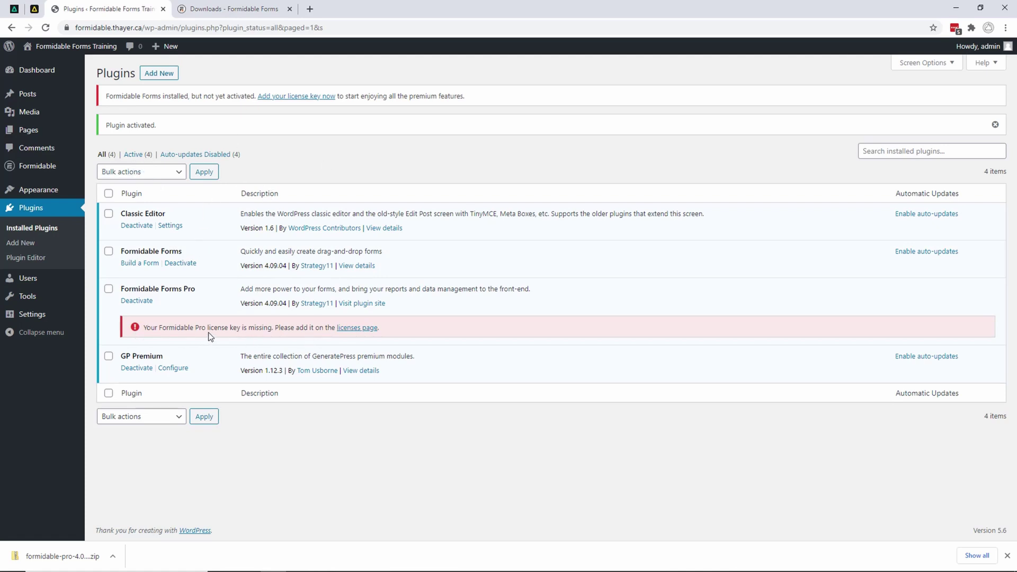
Step: From the missing-key notice, go to Formidable's licenses page and choose Connect an Account
click(356, 328)
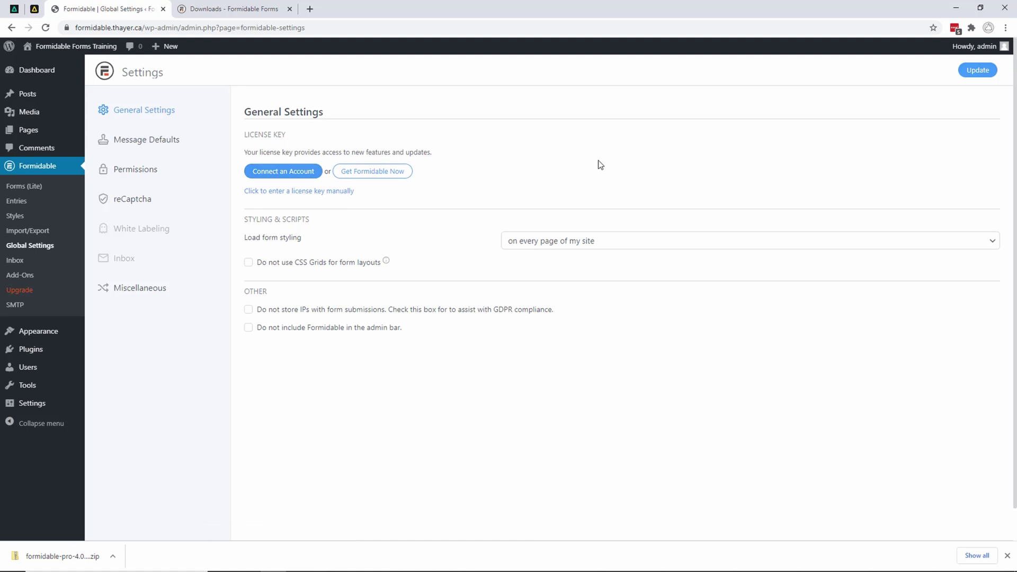
click(284, 171)
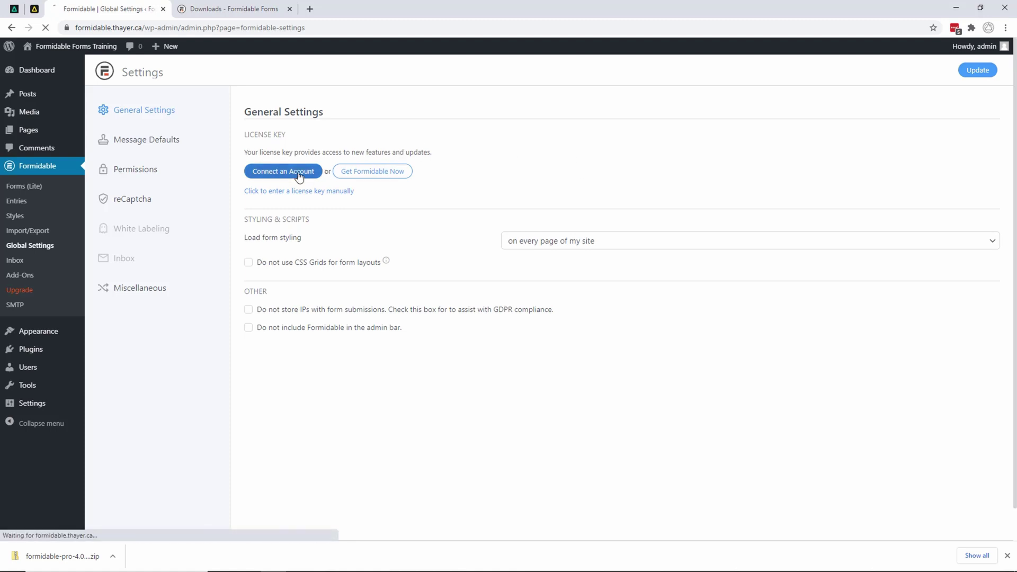
Step: Attempt Connect and Install Formidable Forms Pro twice, then cancel back to WordPress after the license error
click(525, 327)
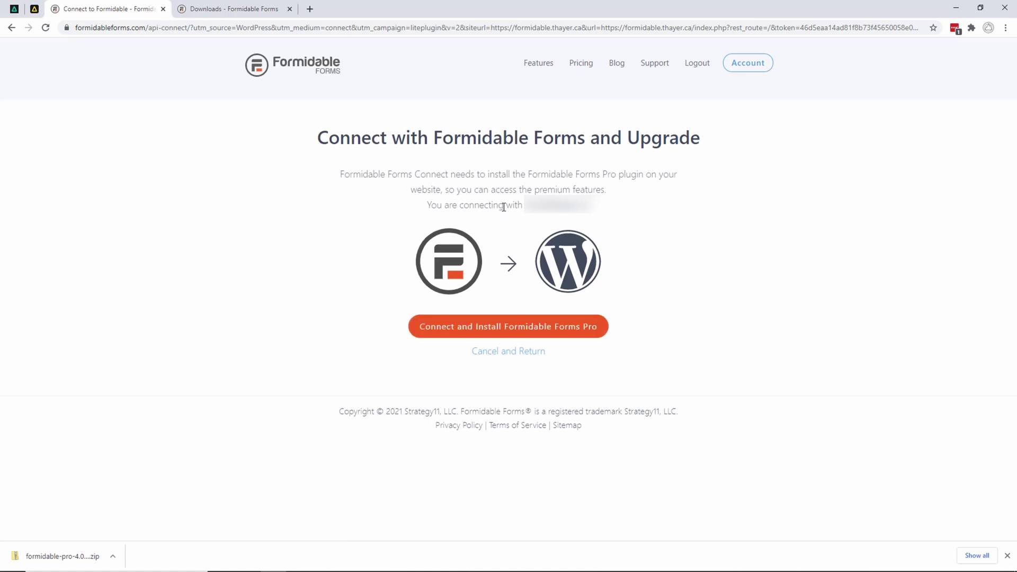
click(522, 327)
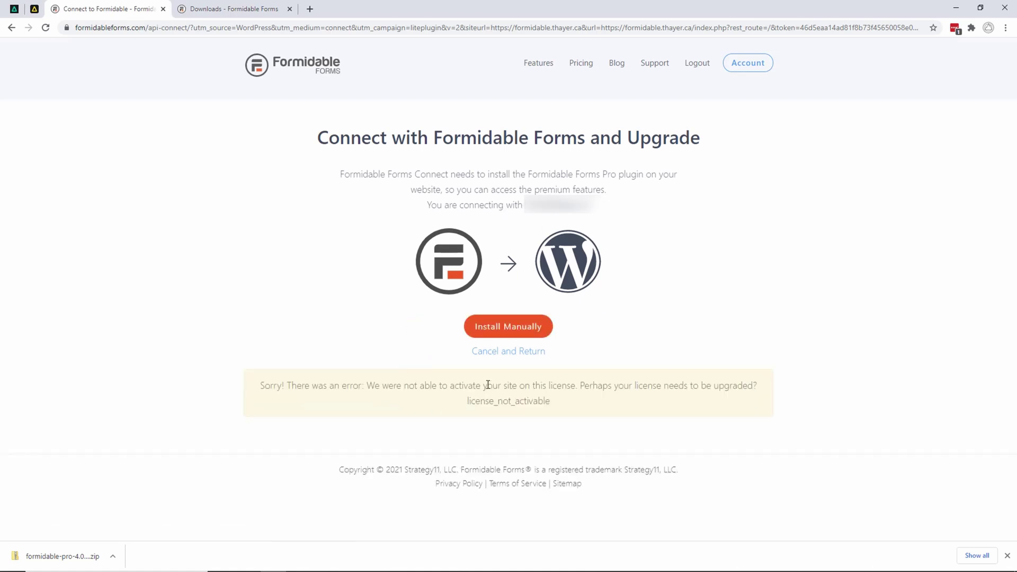
click(496, 353)
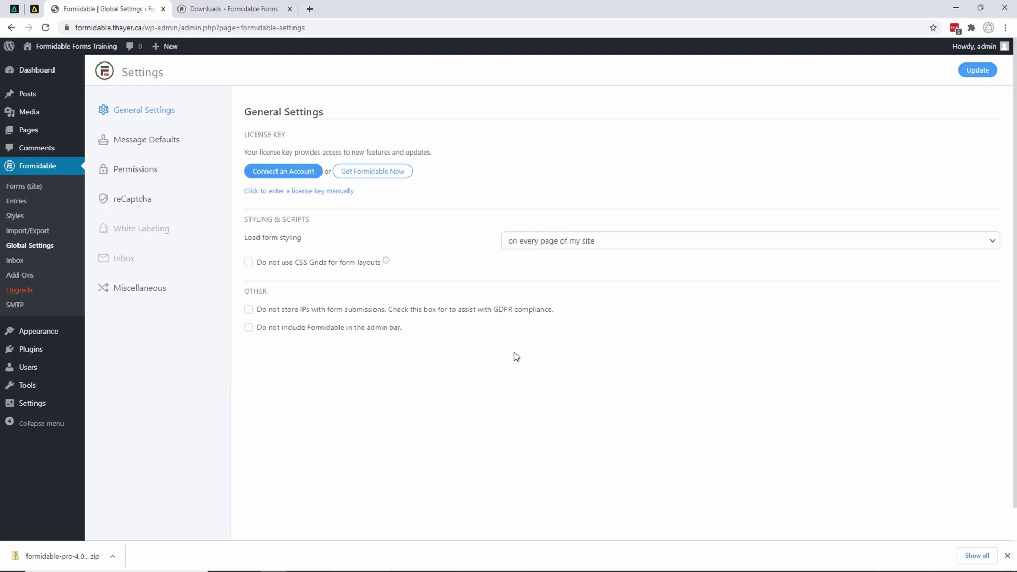
Step: Paste the license key copied from the account Downloads page into the manual field and save it
click(300, 192)
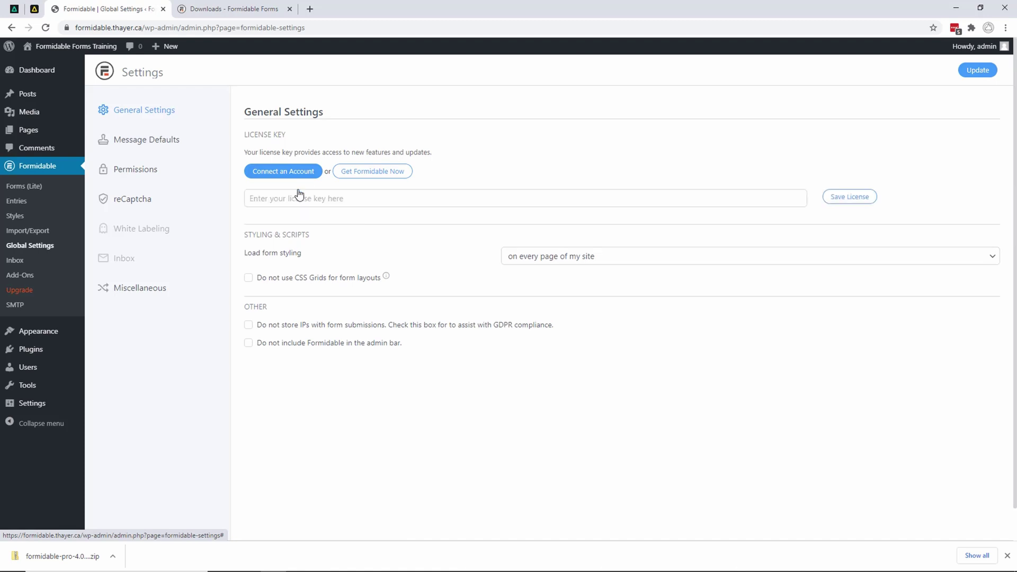
click(245, 13)
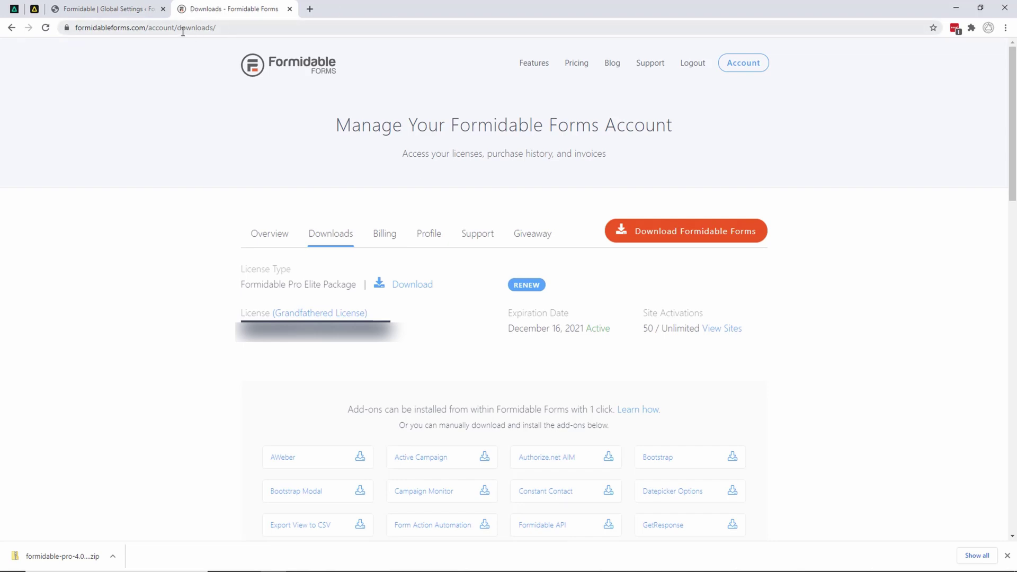
click(123, 12)
click(350, 198)
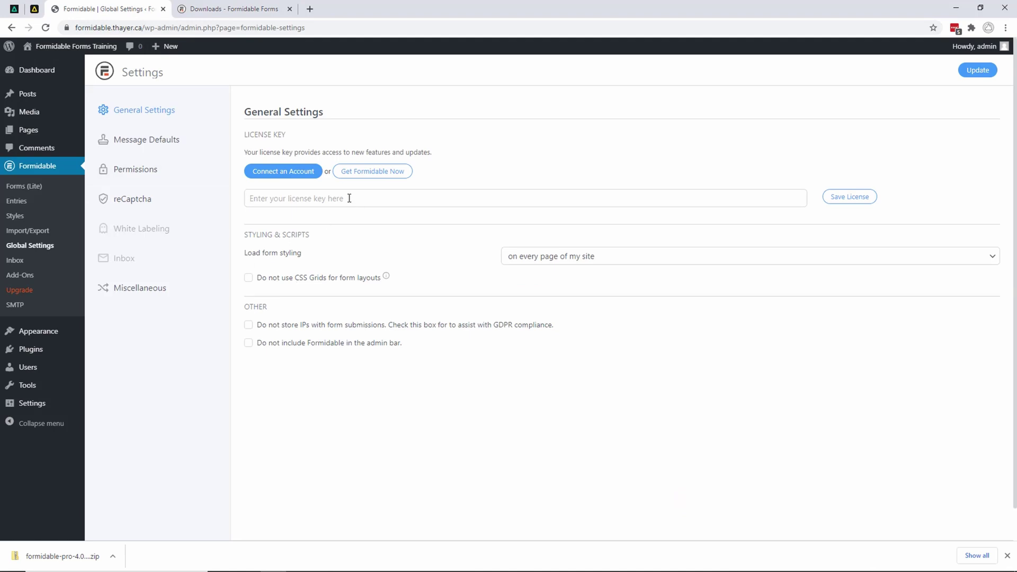
key(ctrl+v)
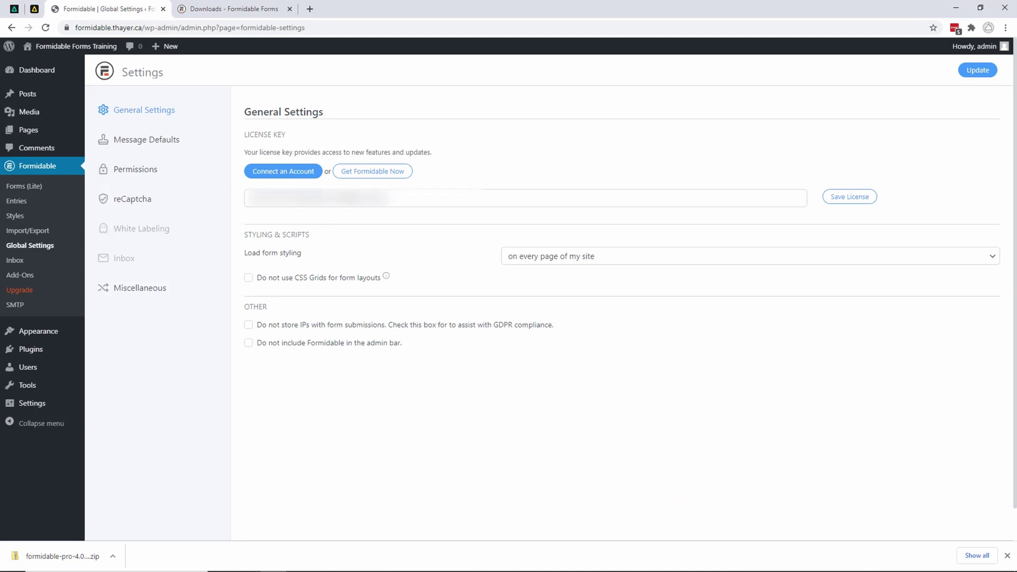
click(848, 197)
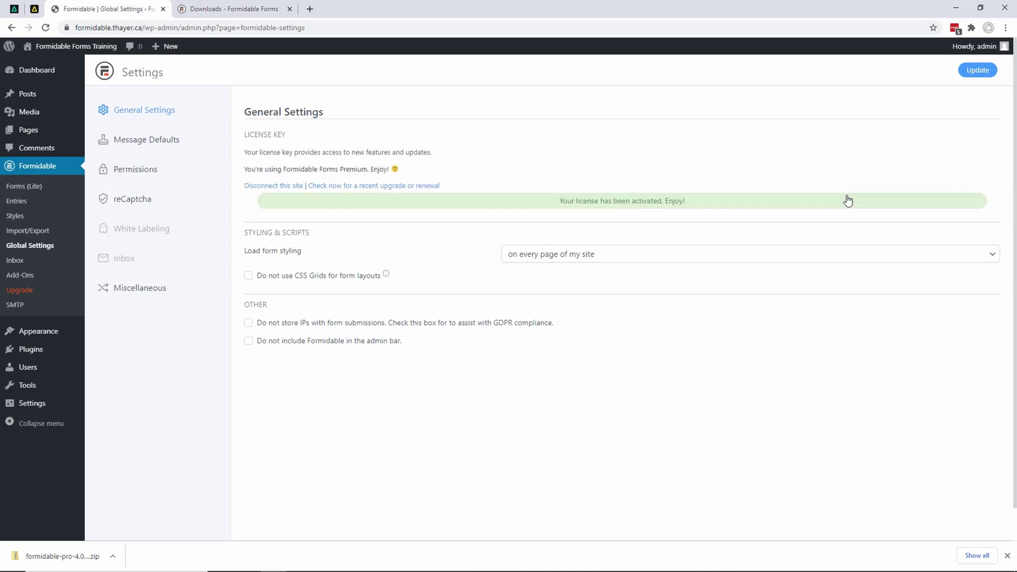